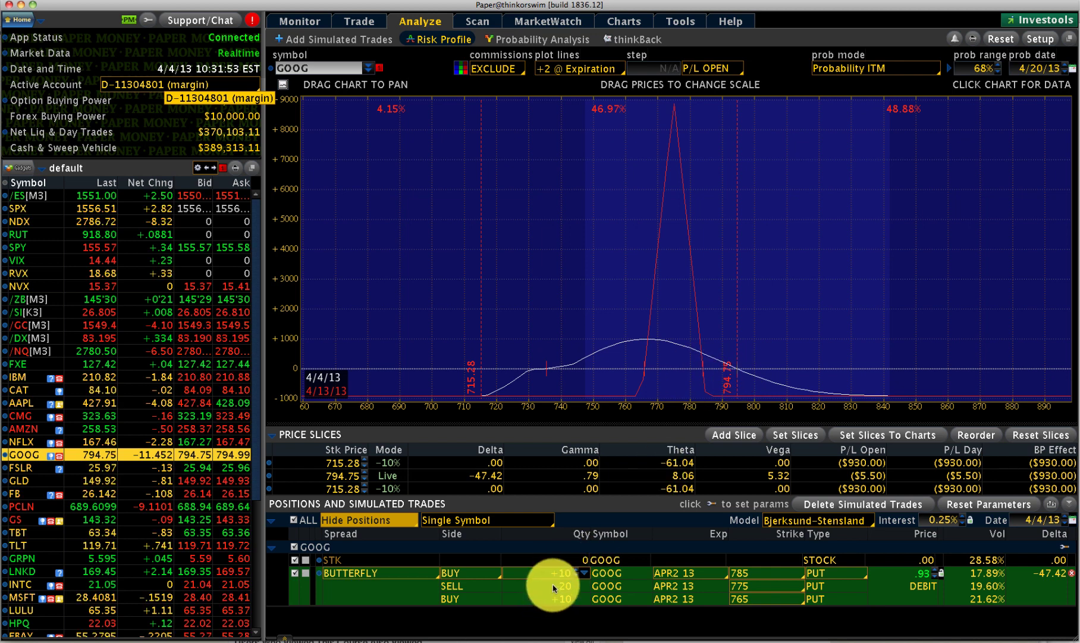
pyautogui.click(846, 572)
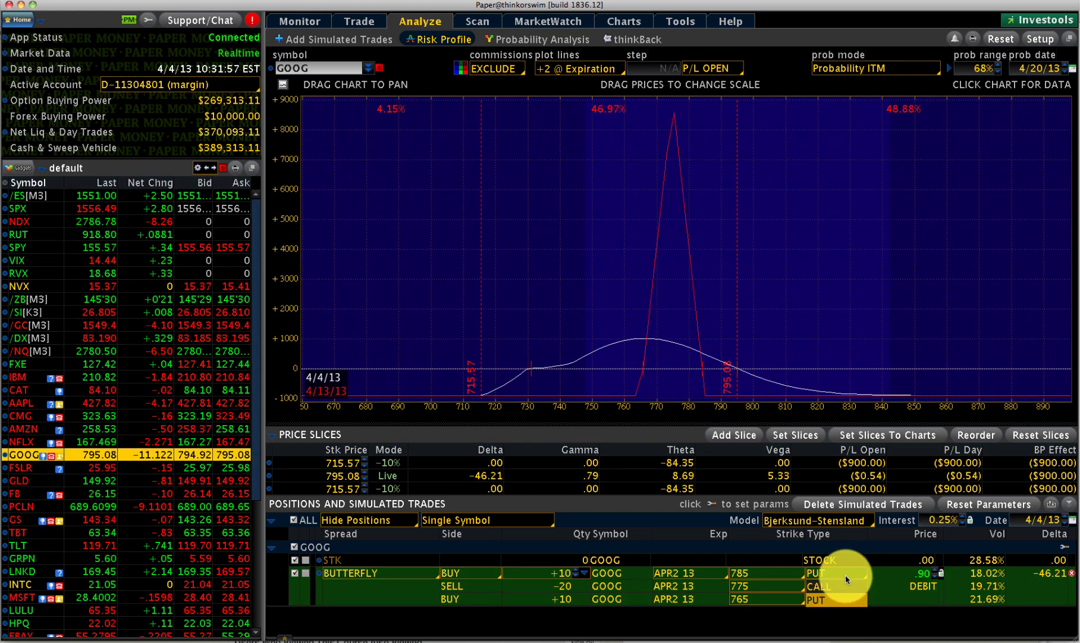
pyautogui.click(842, 586)
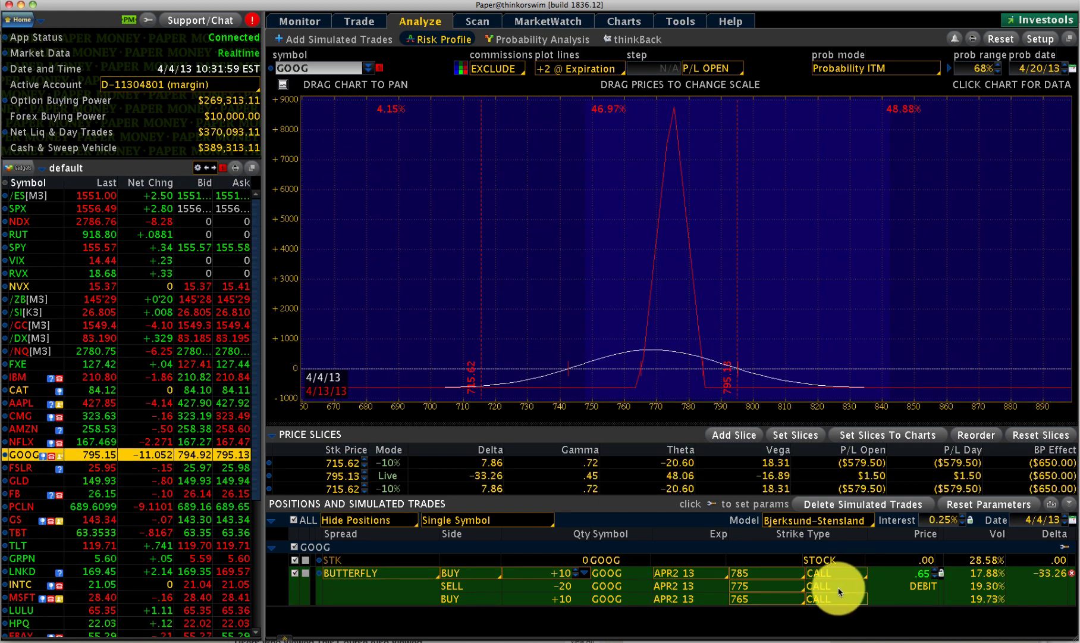
pyautogui.click(843, 573)
pyautogui.click(838, 600)
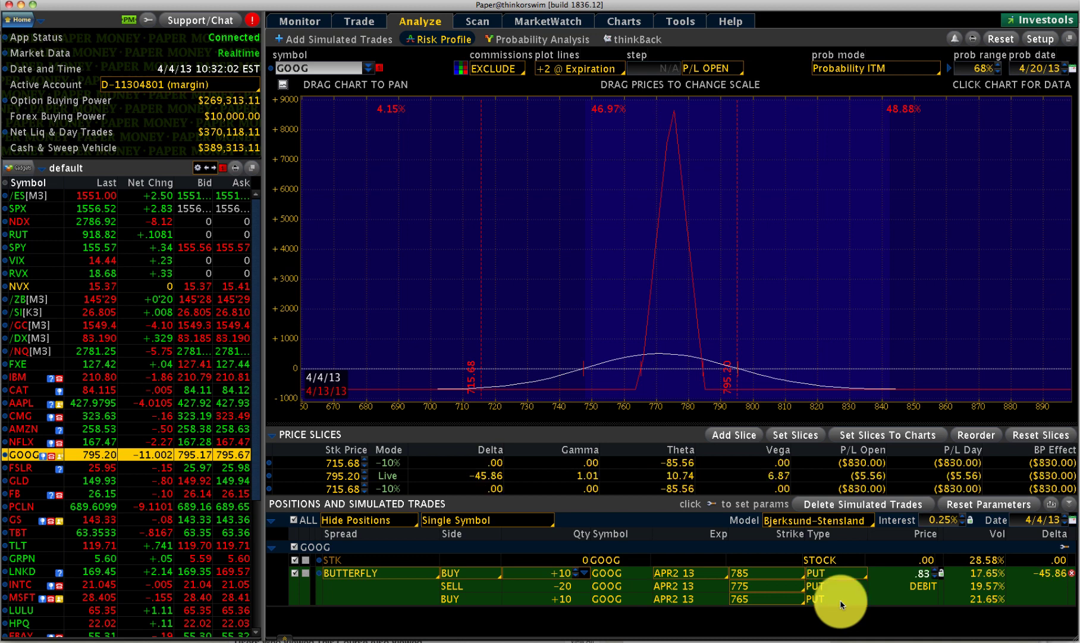
pyautogui.click(670, 351)
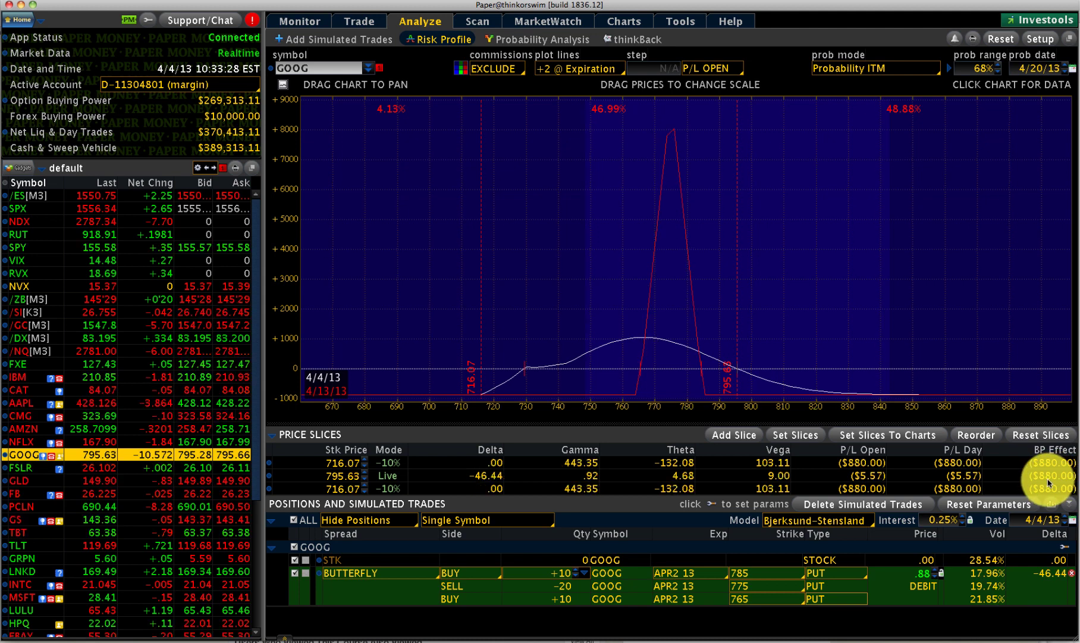
pyautogui.moveTo(639, 338)
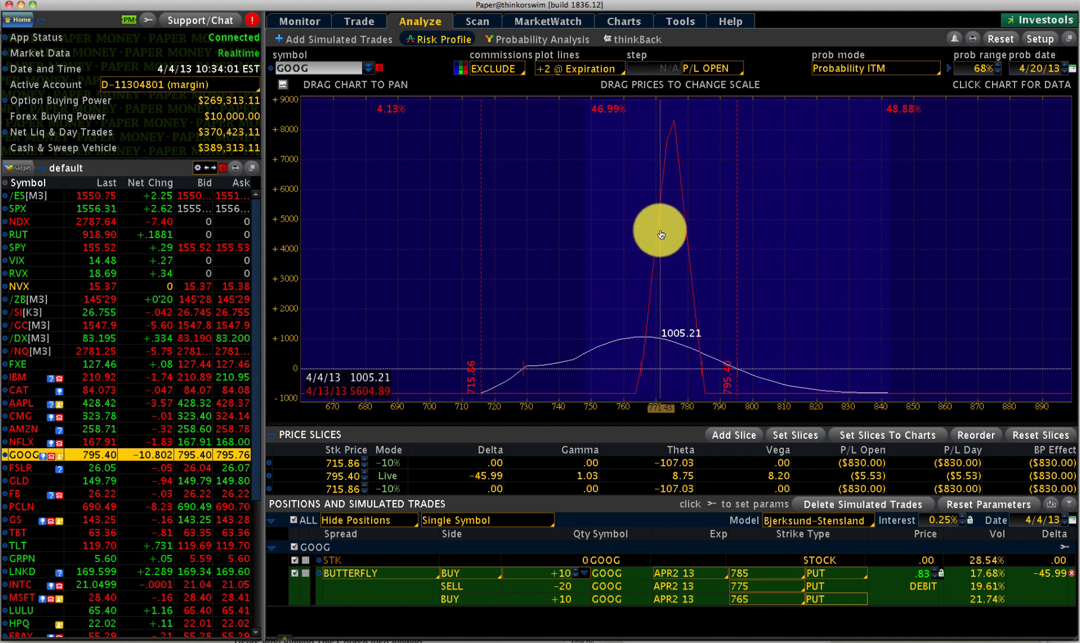
# Step: Switch Hide Positions to Show All so the GOOG condor legs join the butterfly, keeping +2 @ Expiration plot lines
pyautogui.click(387, 522)
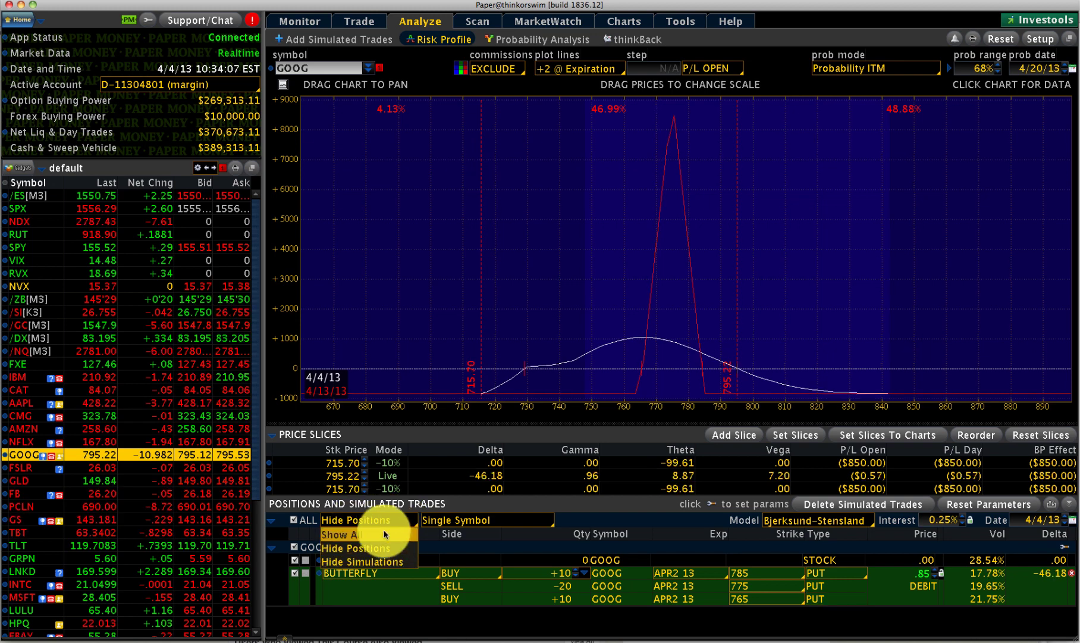
pyautogui.click(380, 533)
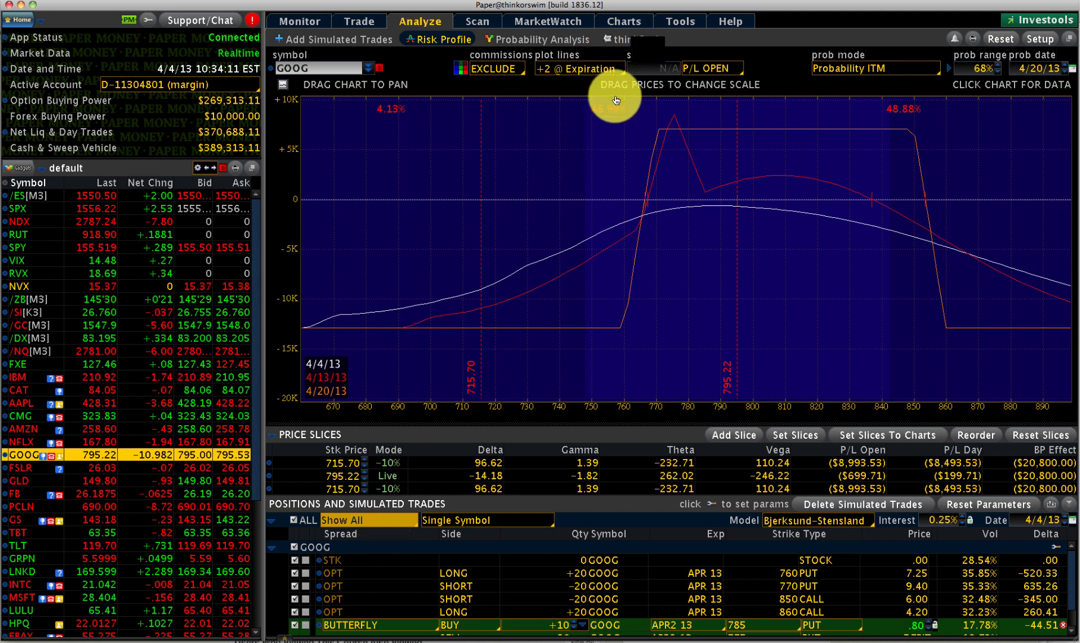
pyautogui.click(574, 69)
pyautogui.moveTo(568, 146)
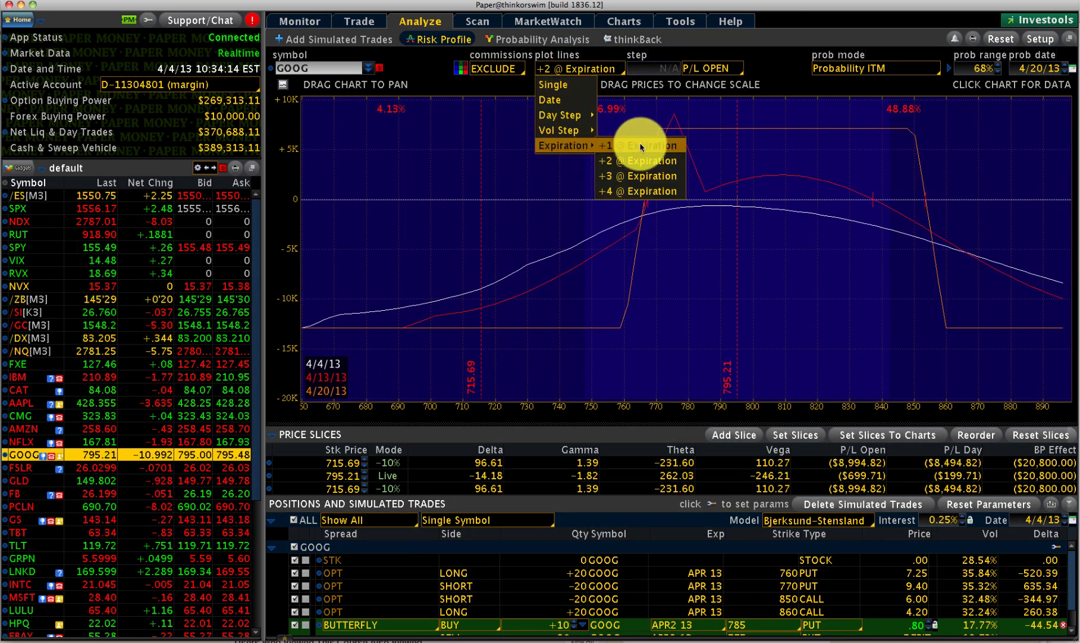
pyautogui.click(643, 163)
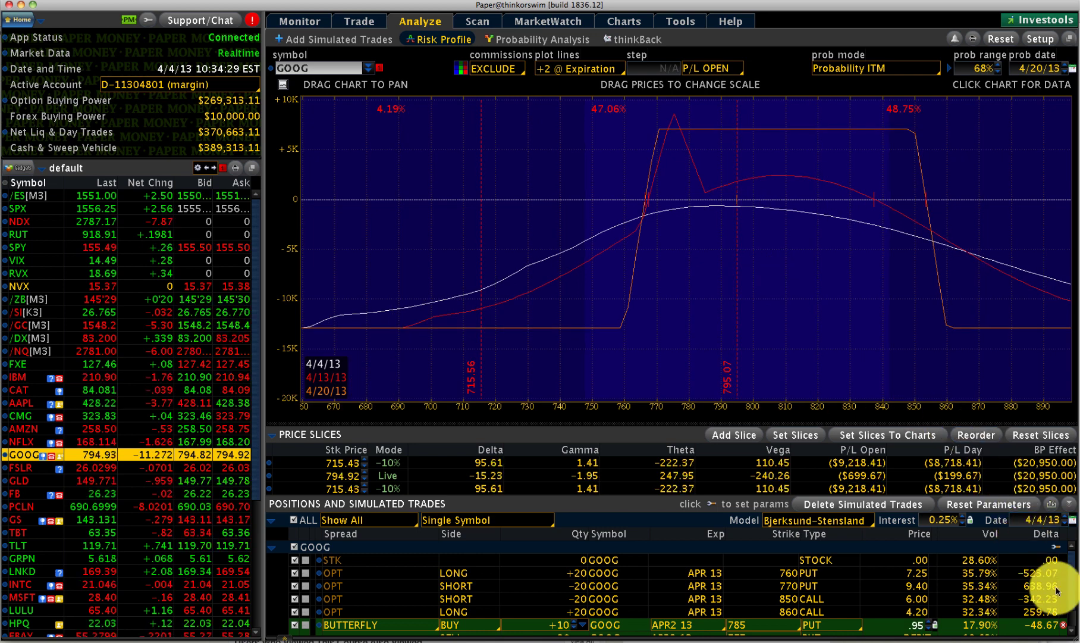
pyautogui.scroll(-2, 1071, 595)
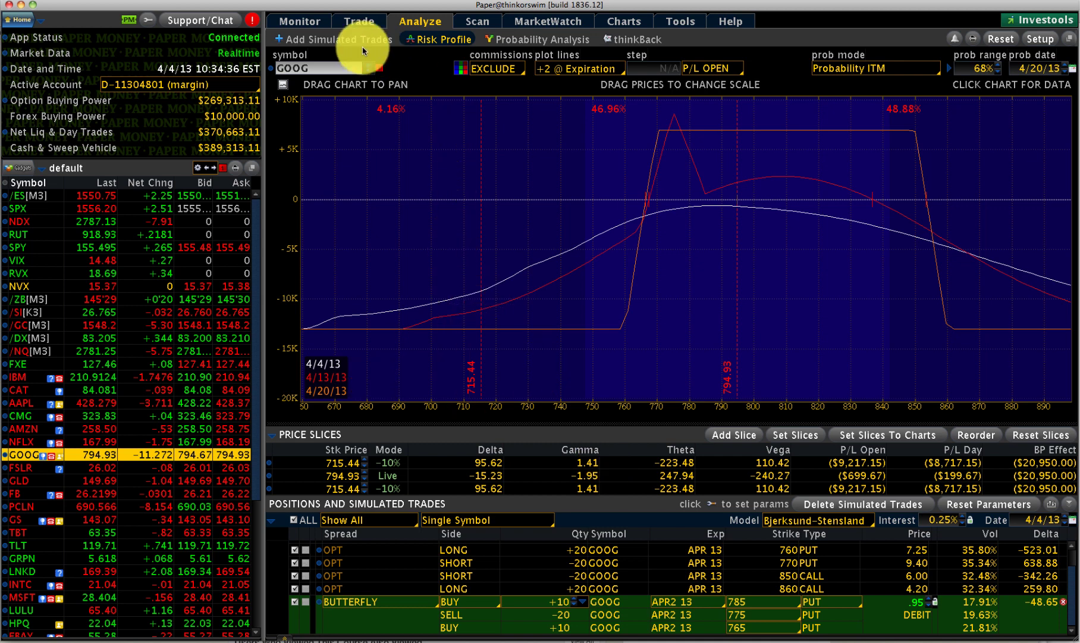
pyautogui.click(355, 40)
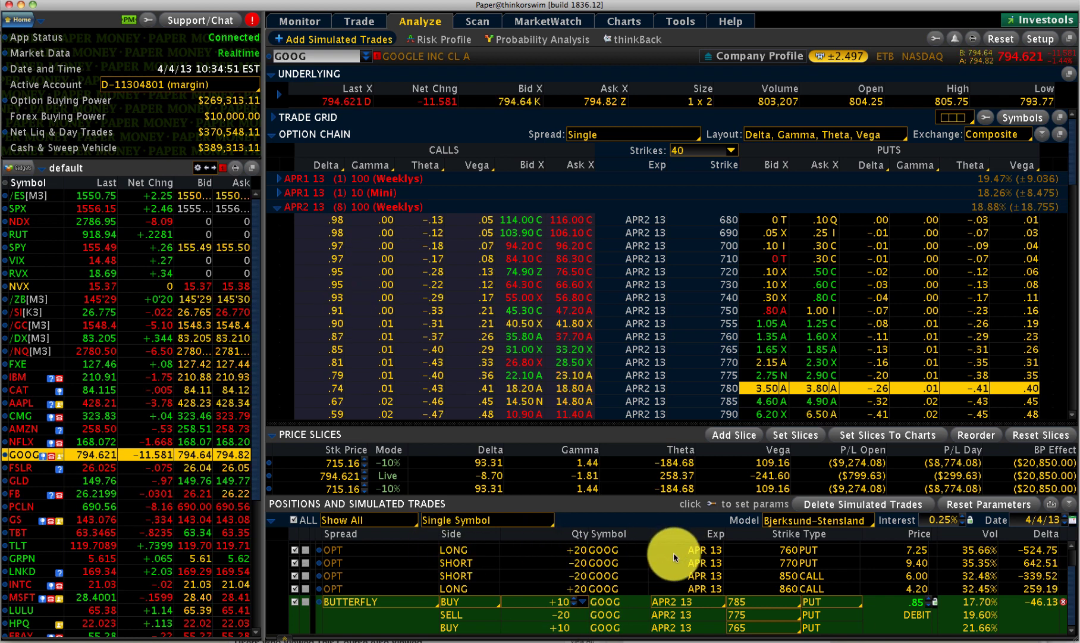
pyautogui.scroll(1, 674, 556)
pyautogui.scroll(-1, 675, 554)
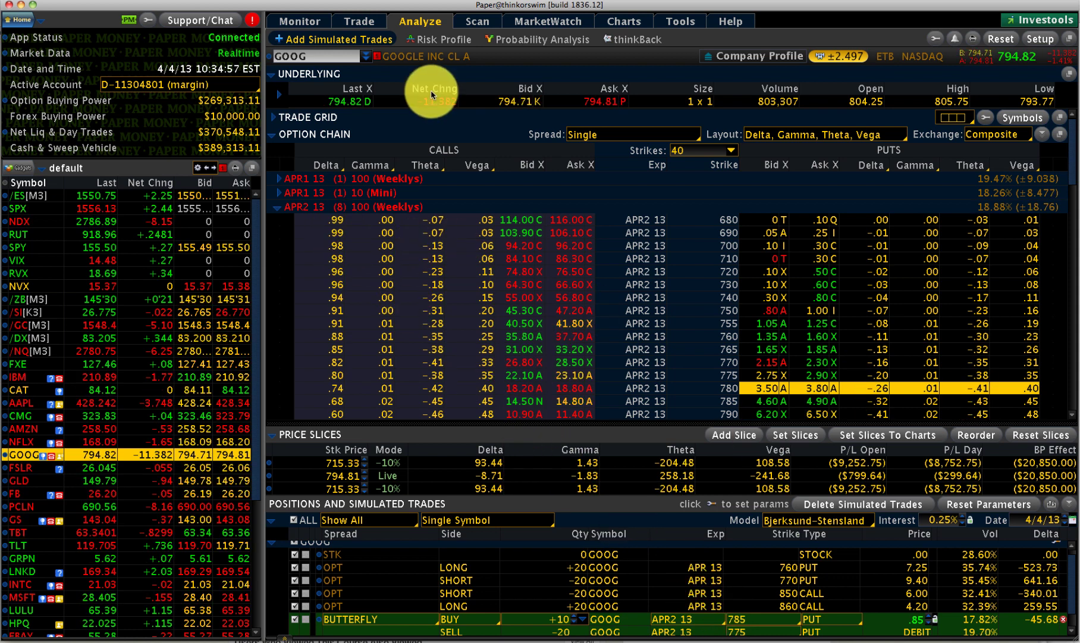
pyautogui.click(445, 39)
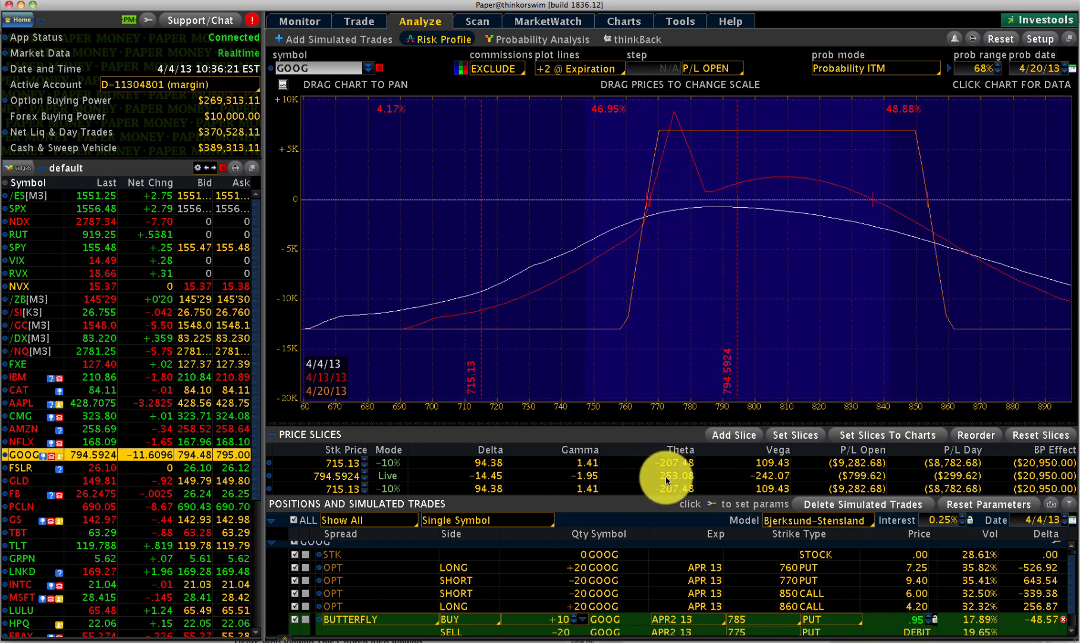
# Step: Note the live Theta in Price Slices and expand More, Yield, Vol Adj and Stock Price
pyautogui.click(690, 481)
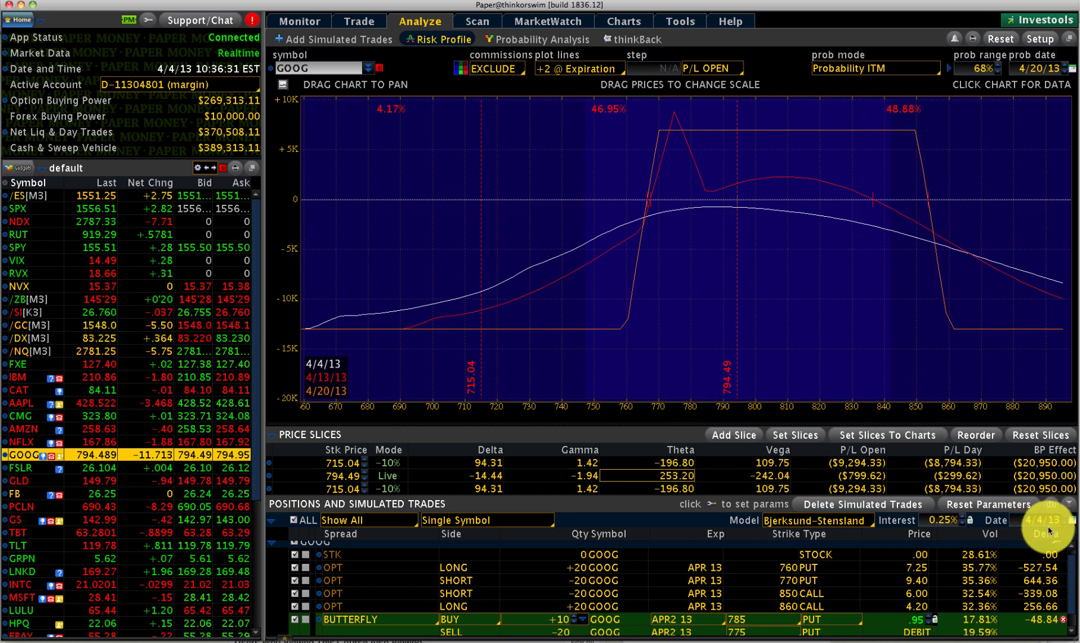
pyautogui.moveTo(1013, 548)
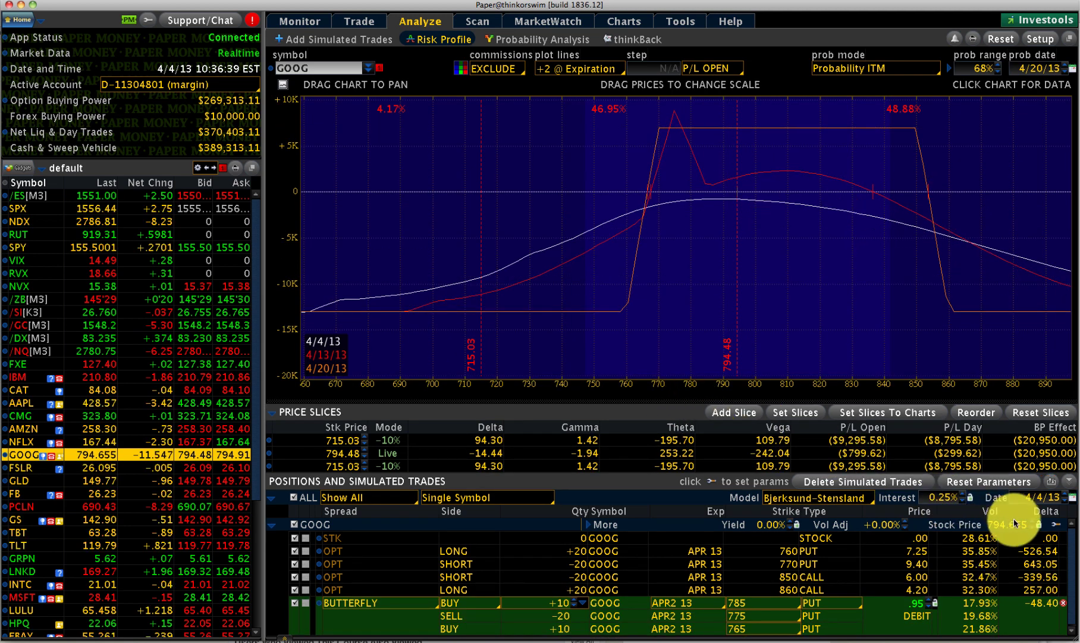
# Step: Enter 780 as the simulated GOOG stock price
pyautogui.doubleClick(997, 526)
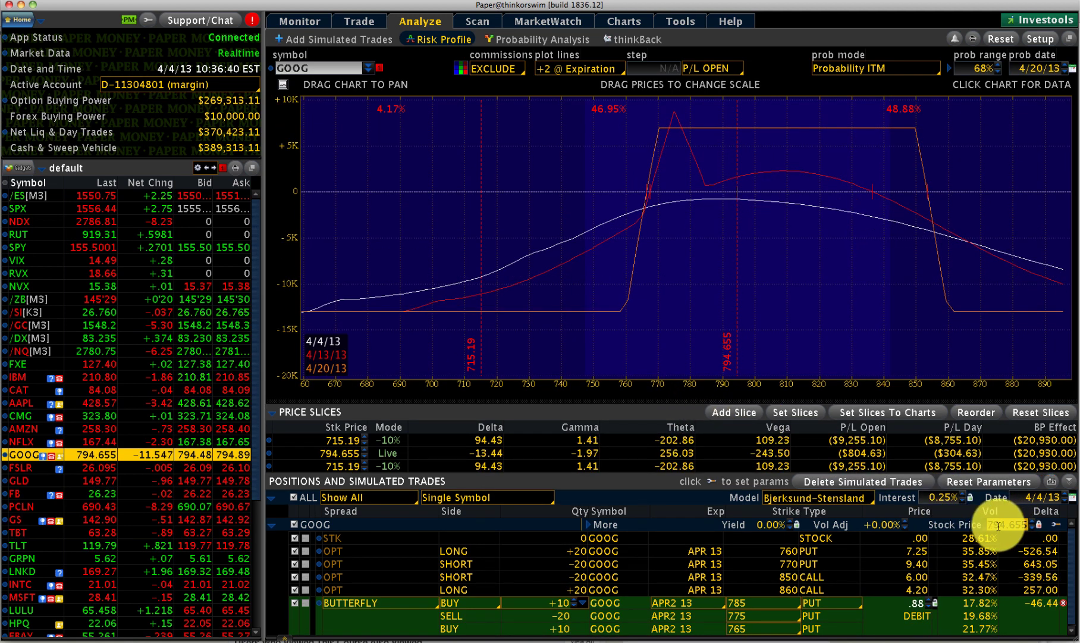
pyautogui.write('7')
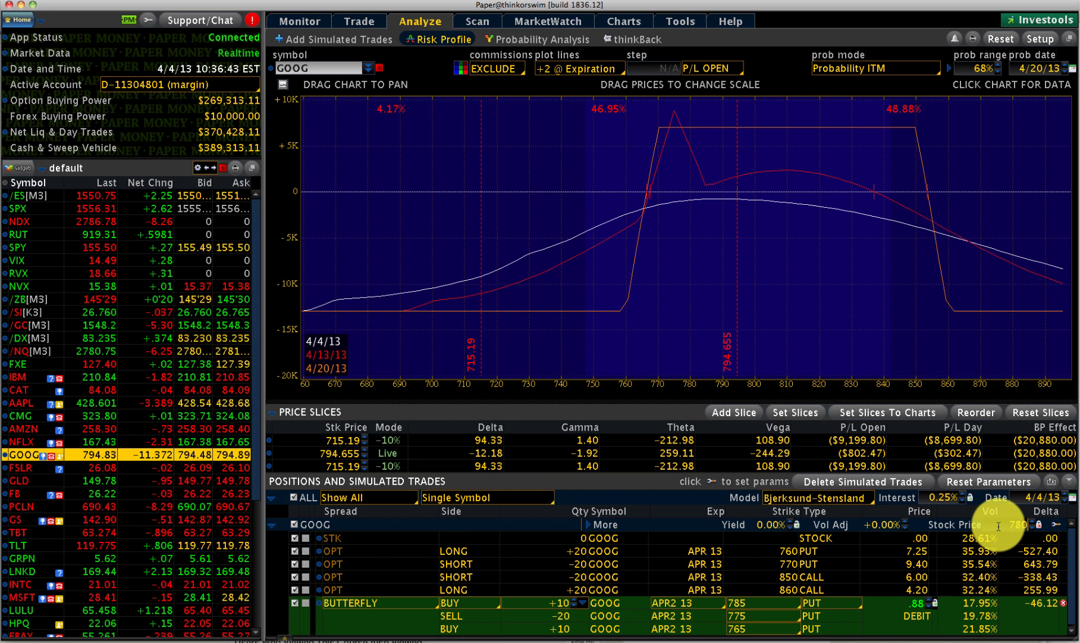
pyautogui.write('80')
pyautogui.press('Return')
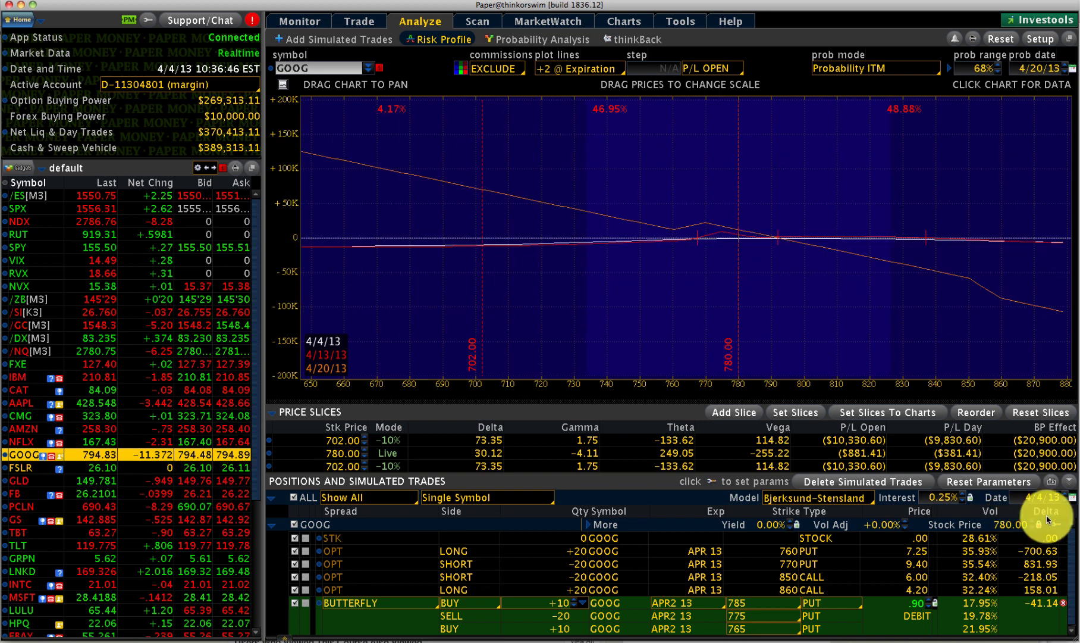
# Step: Step the analysis date forward one day at a time from 4/4/13 to 4/13/13
pyautogui.click(1064, 496)
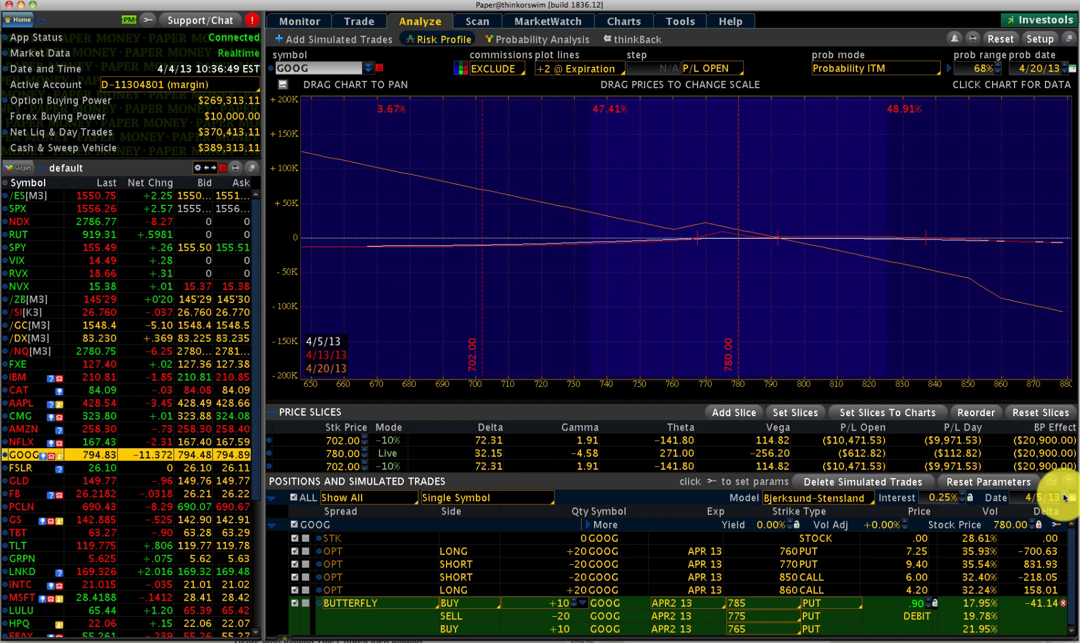
pyautogui.click(1065, 496)
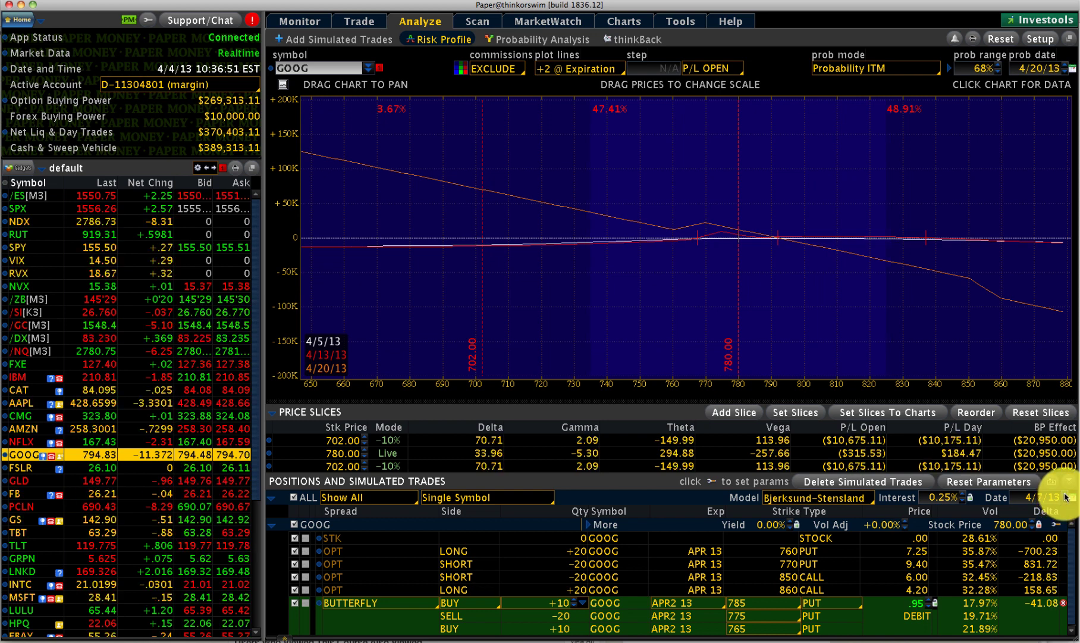
pyautogui.click(1065, 495)
pyautogui.click(1064, 496)
pyautogui.click(1064, 495)
pyautogui.click(1065, 496)
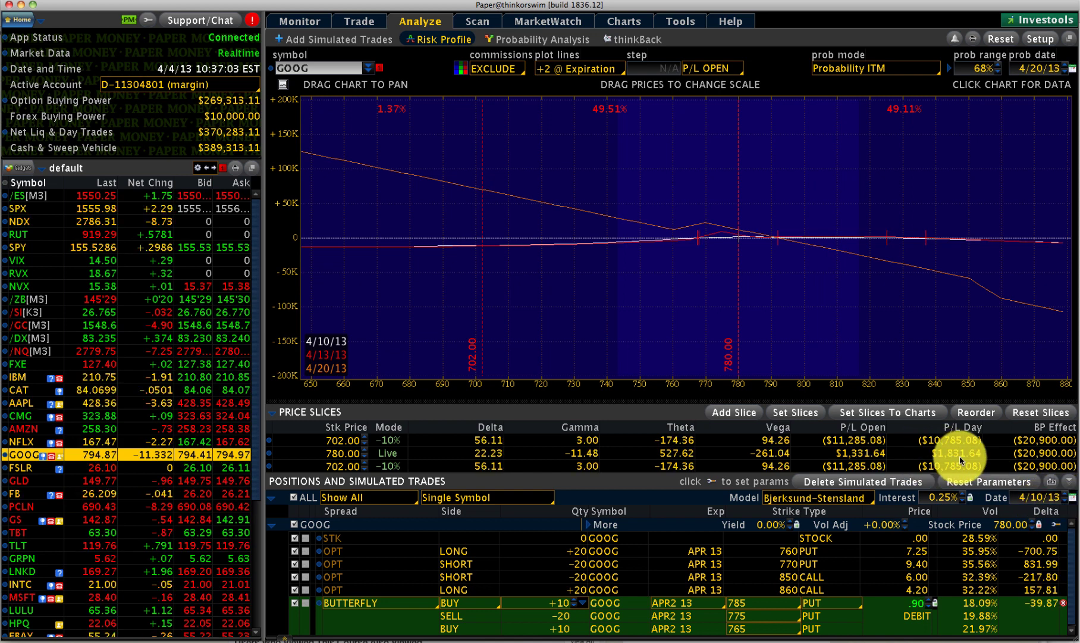
pyautogui.click(1065, 493)
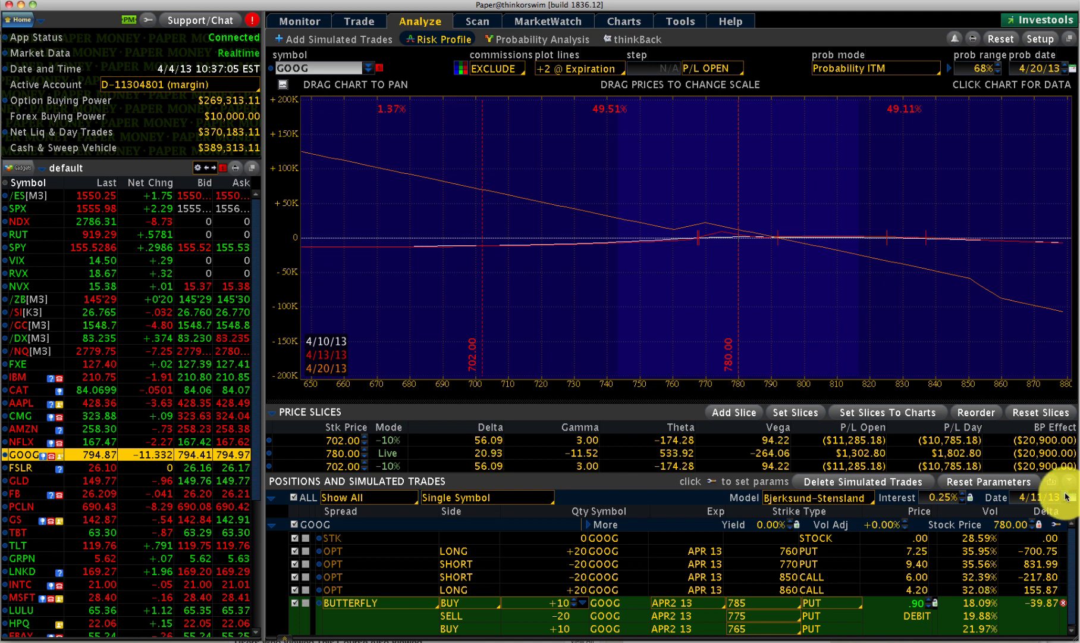
pyautogui.click(1066, 494)
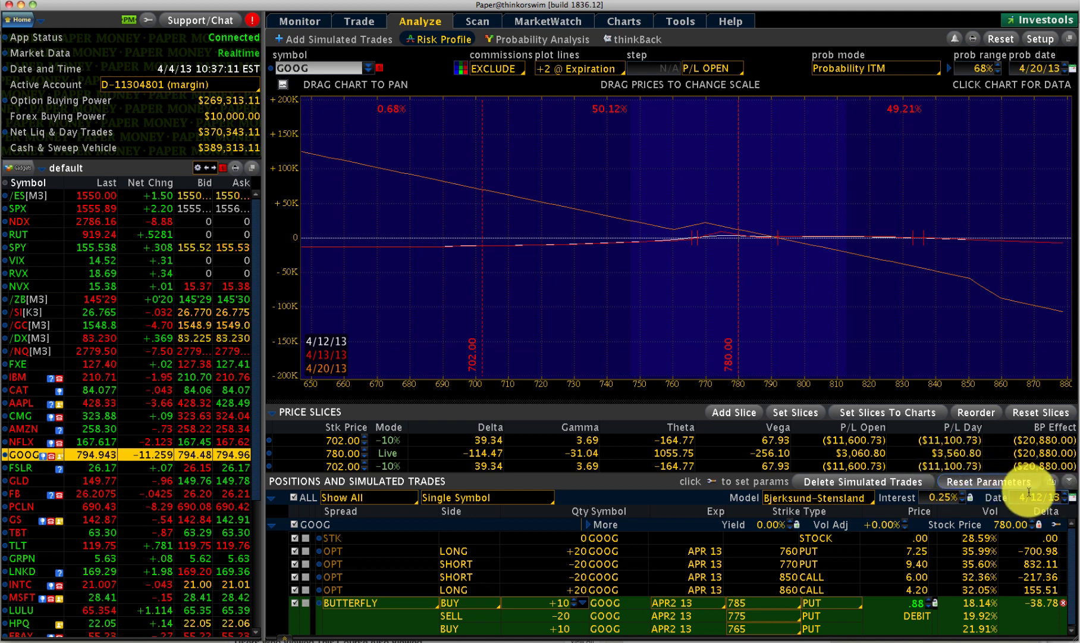
pyautogui.click(1066, 494)
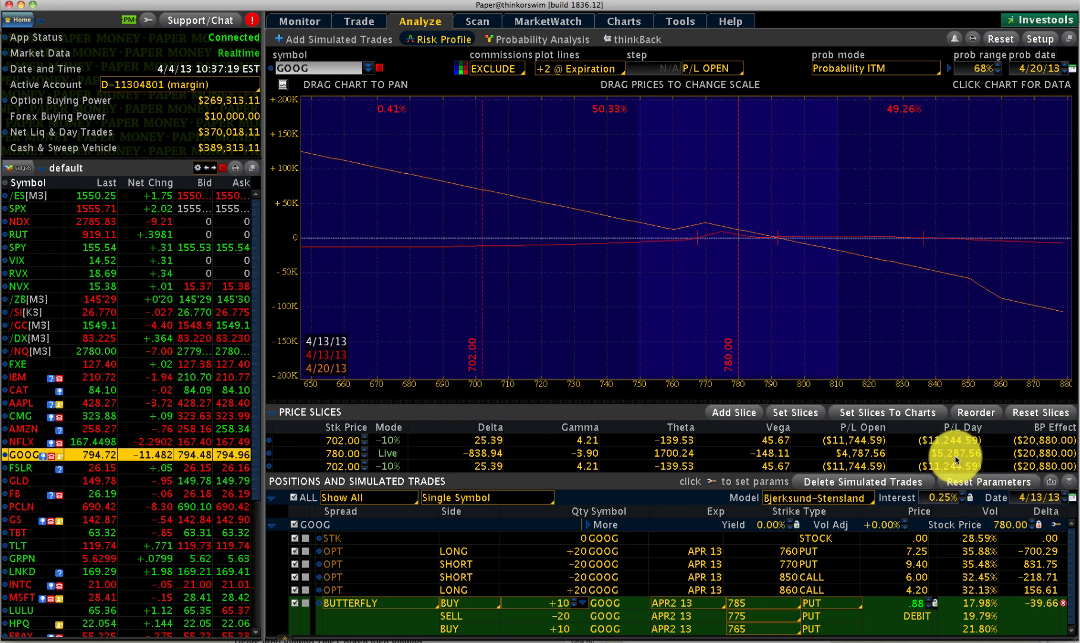
# Step: Reset parameters to 4/4/13 and the live price, then read the chart's P/L near 786
pyautogui.click(974, 484)
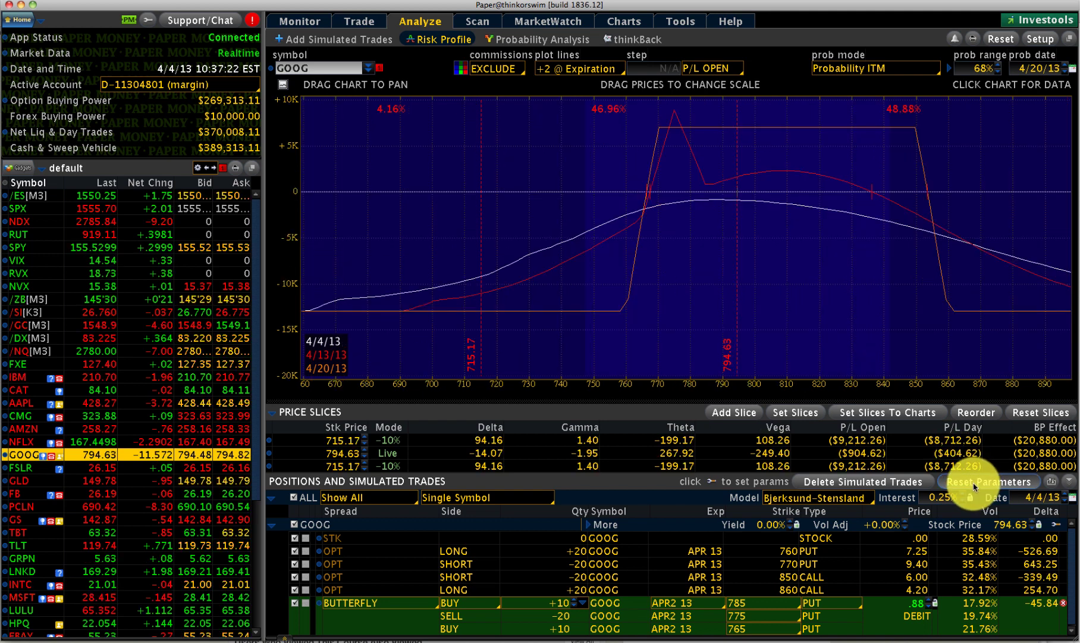
pyautogui.click(772, 158)
pyautogui.moveTo(772, 159); pyautogui.dragTo(687, 160)
pyautogui.click(700, 178)
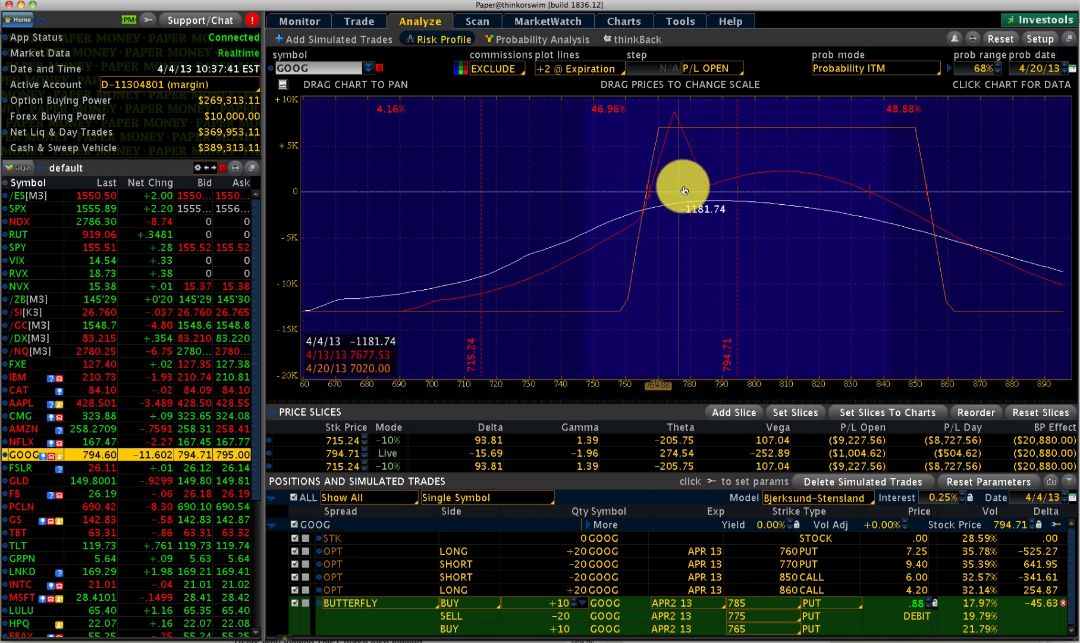
# Step: Sweep the chart crosshair from about 780 down toward 760 and back near 791 to read P/L
pyautogui.moveTo(702, 201); pyautogui.dragTo(685, 201)
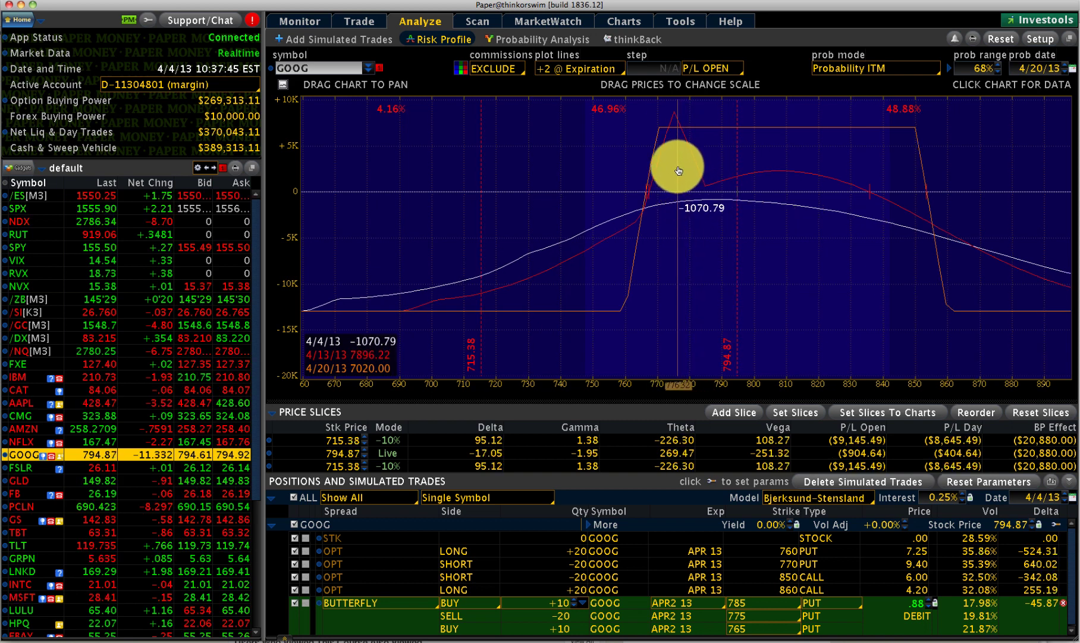
pyautogui.moveTo(678, 170); pyautogui.dragTo(391, 274)
pyautogui.moveTo(719, 108); pyautogui.dragTo(696, 124)
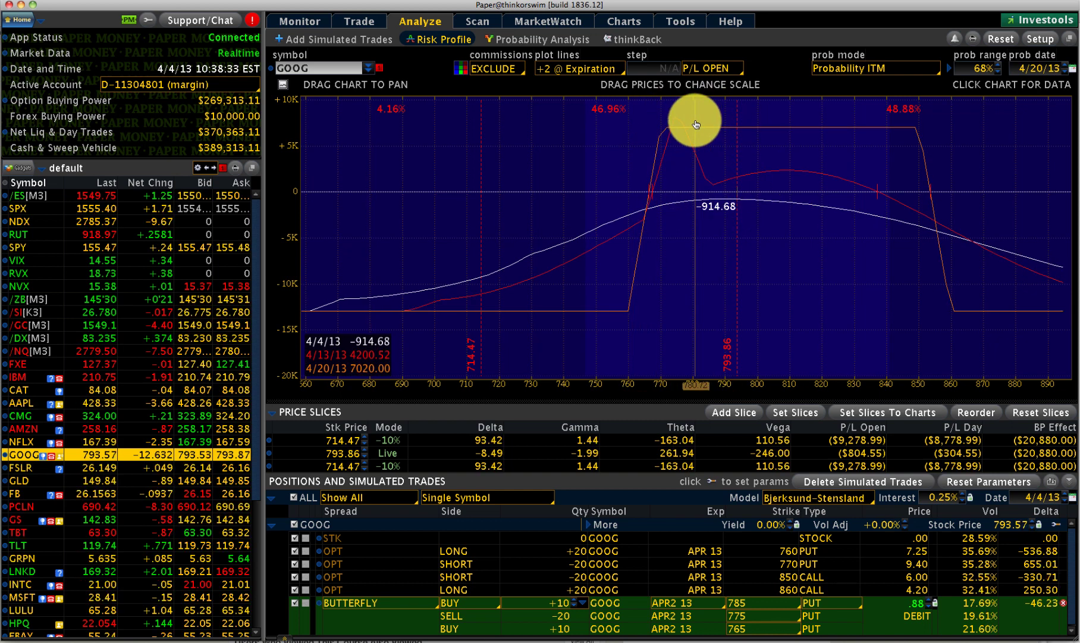